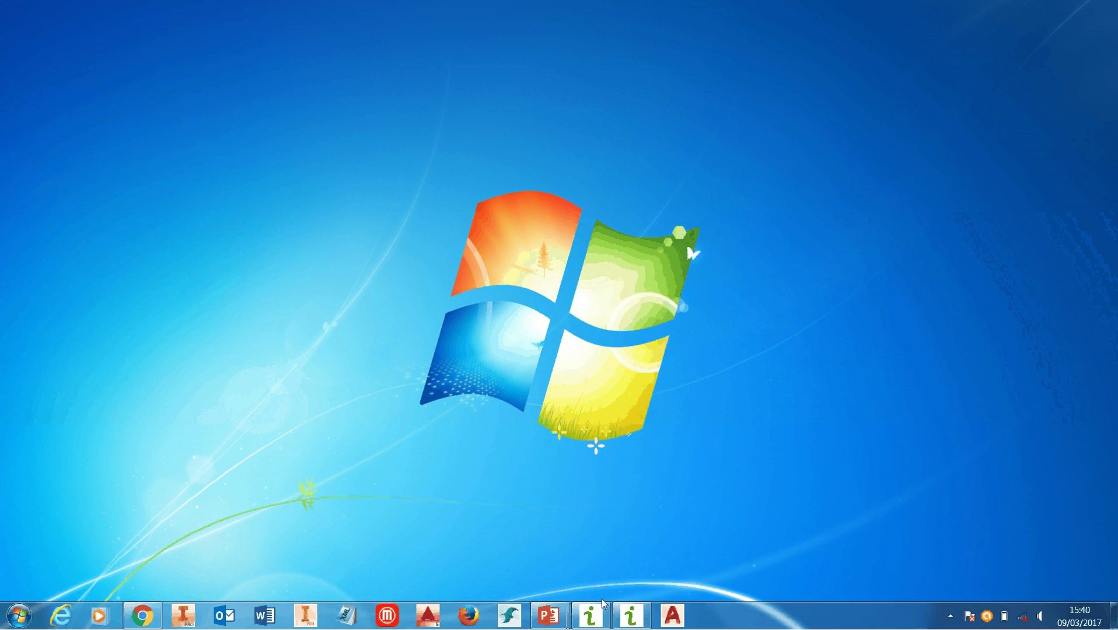
# - Restore the AutoCAD Queue and cycle windows to show the Arch Design window over the desktop
pyautogui.click(591, 617)
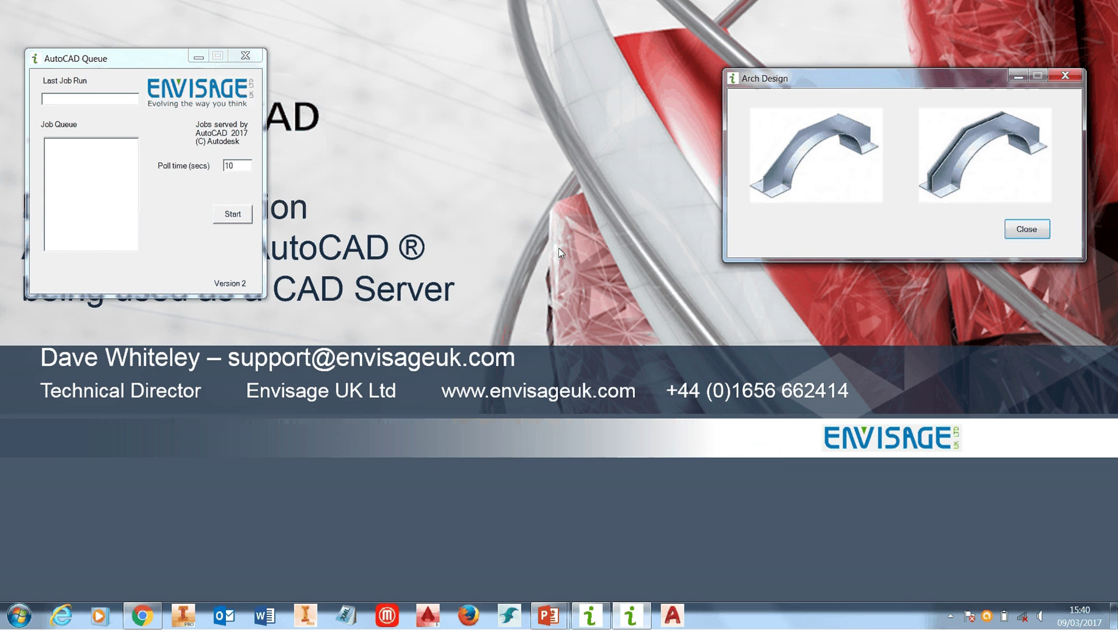
pyautogui.hotkey('alt', 'Tab')
pyautogui.hotkey('alt', 'Tab')
pyautogui.hotkey('alt', 'Tab')
pyautogui.hotkey('alt', 'Tab')
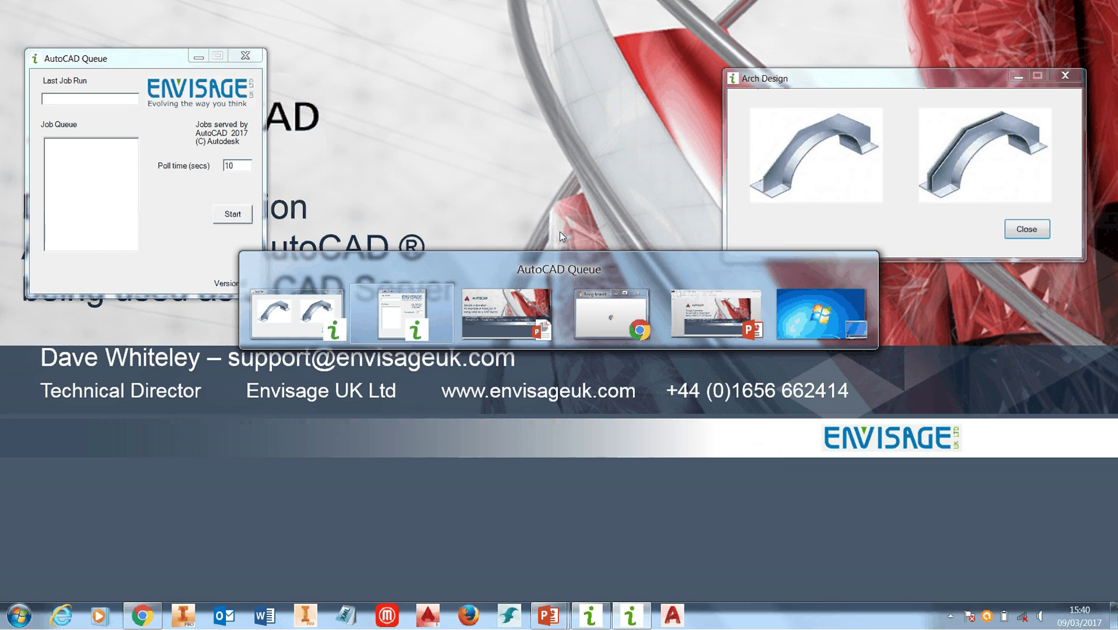
pyautogui.hotkey('alt', 'Tab')
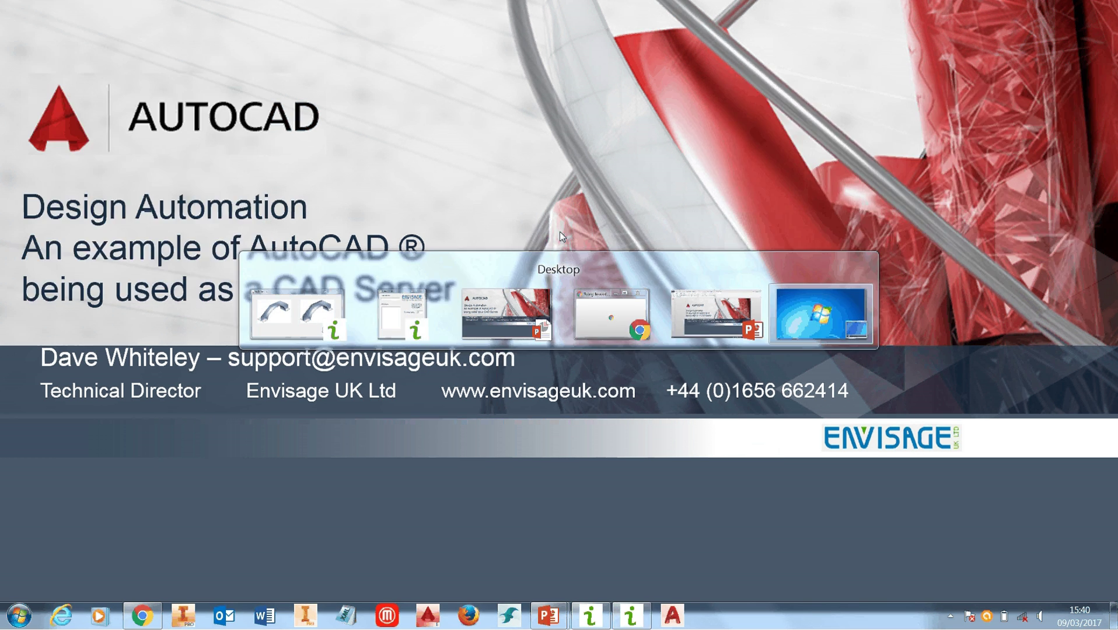
pyautogui.hotkey('alt', 'Tab')
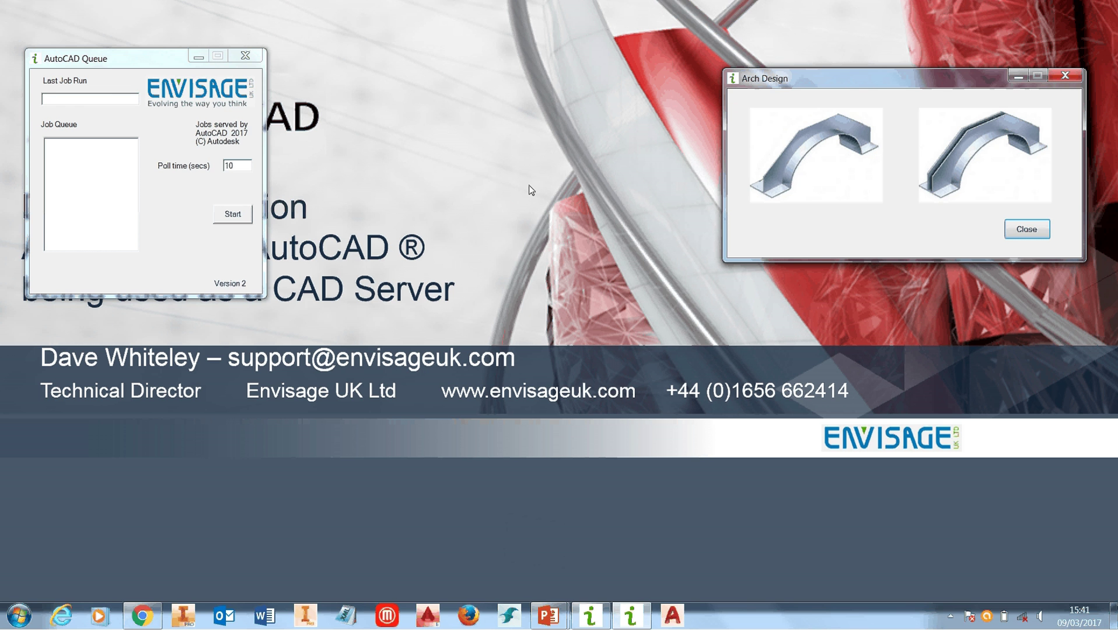
pyautogui.hotkey('alt', 'Tab')
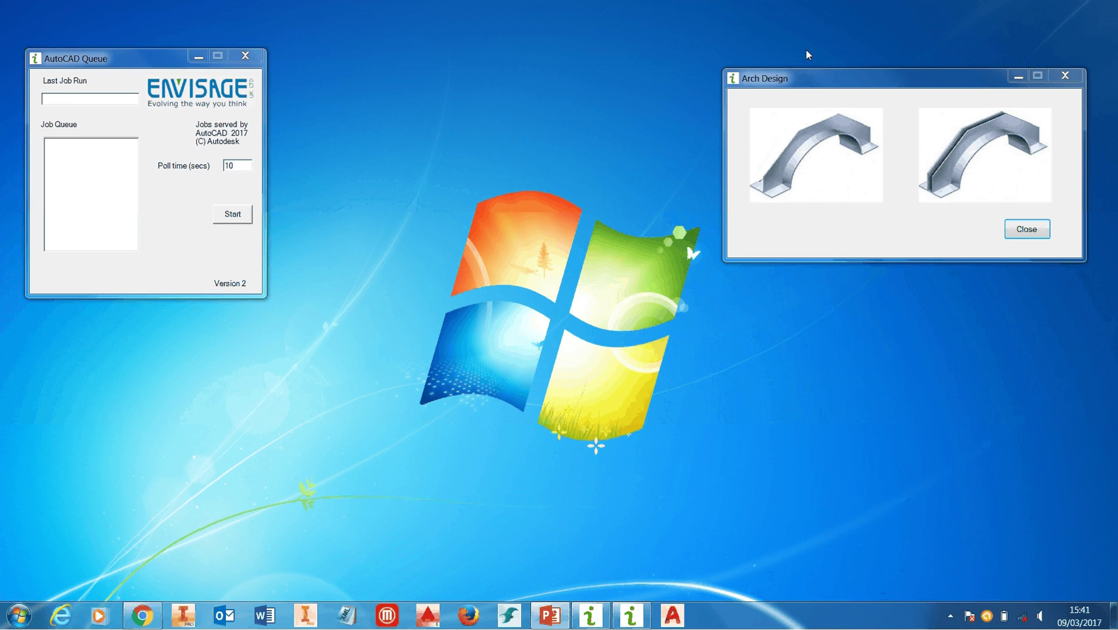
pyautogui.moveTo(853, 77); pyautogui.dragTo(851, 72)
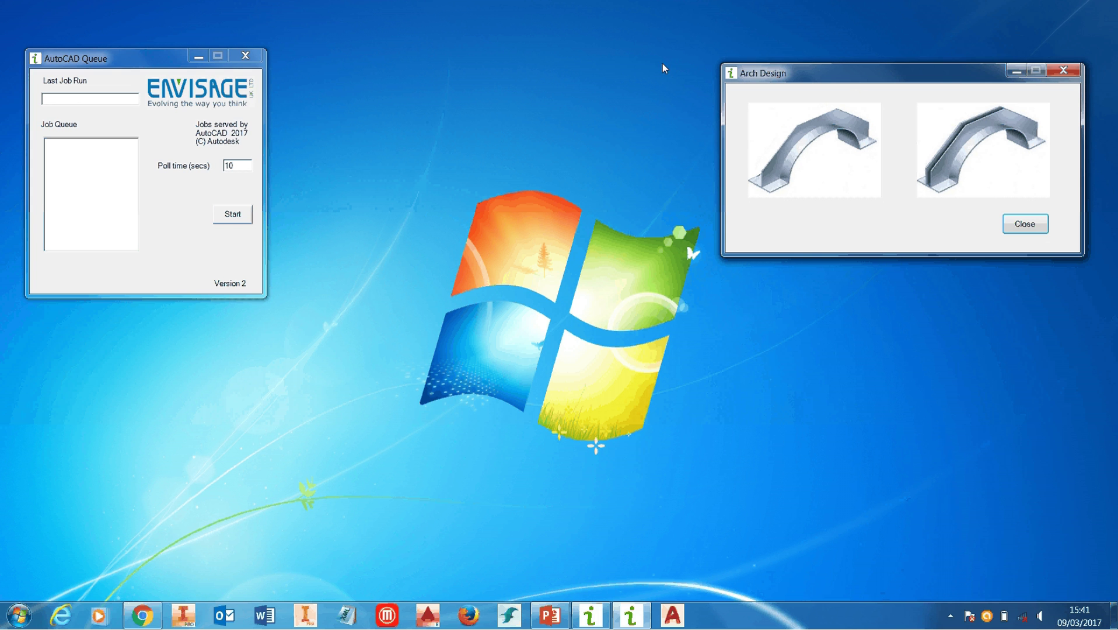
pyautogui.moveTo(851, 75); pyautogui.dragTo(858, 73)
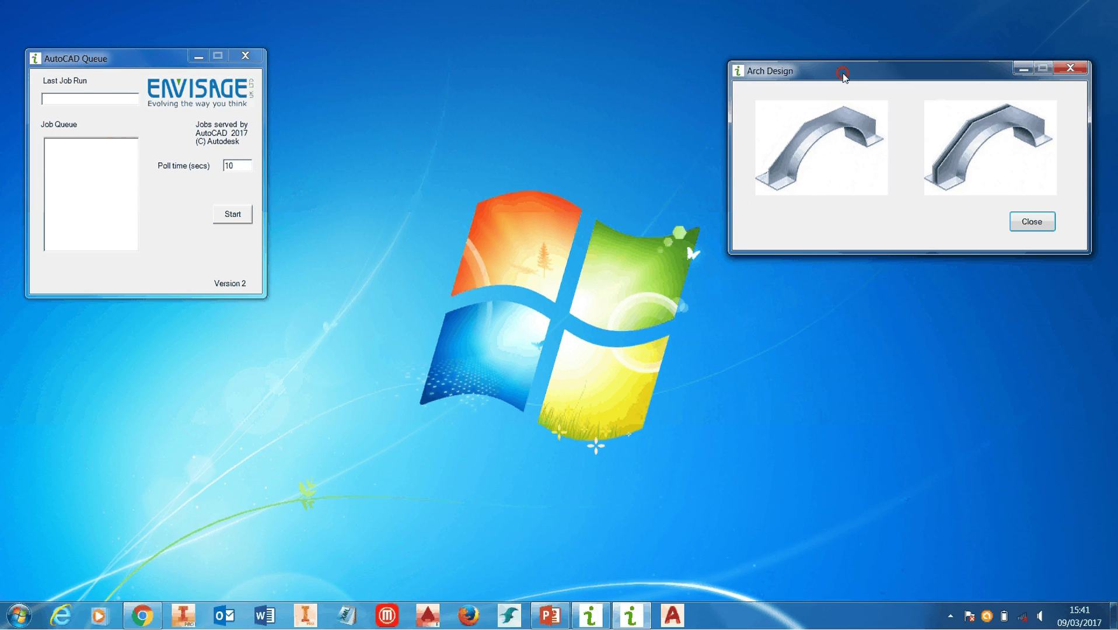
pyautogui.moveTo(843, 74); pyautogui.dragTo(842, 71)
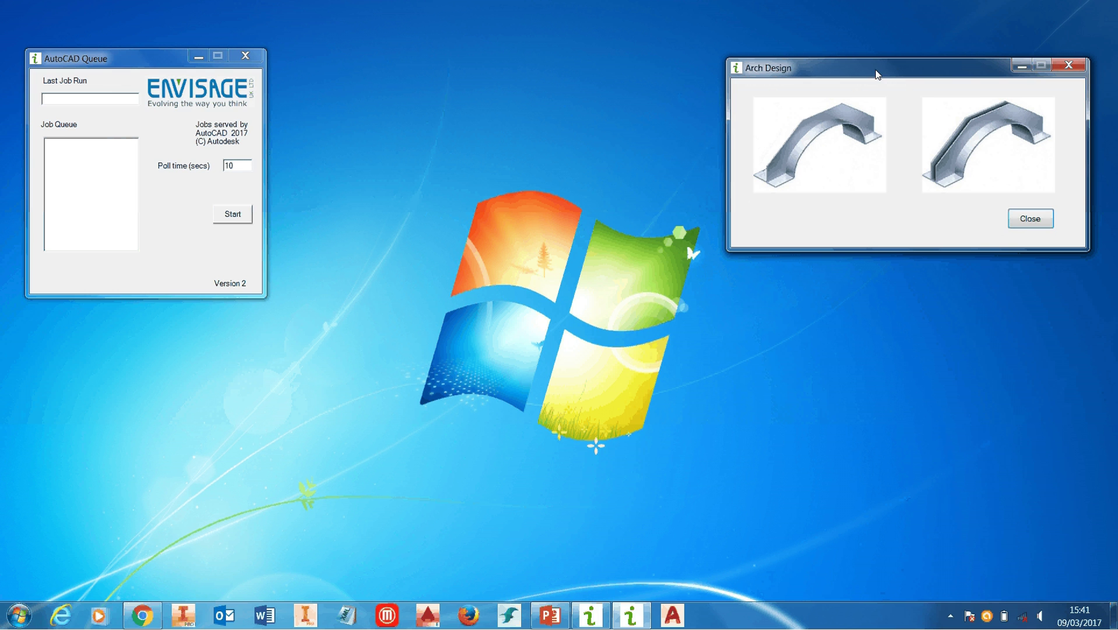
pyautogui.moveTo(878, 75); pyautogui.dragTo(873, 70)
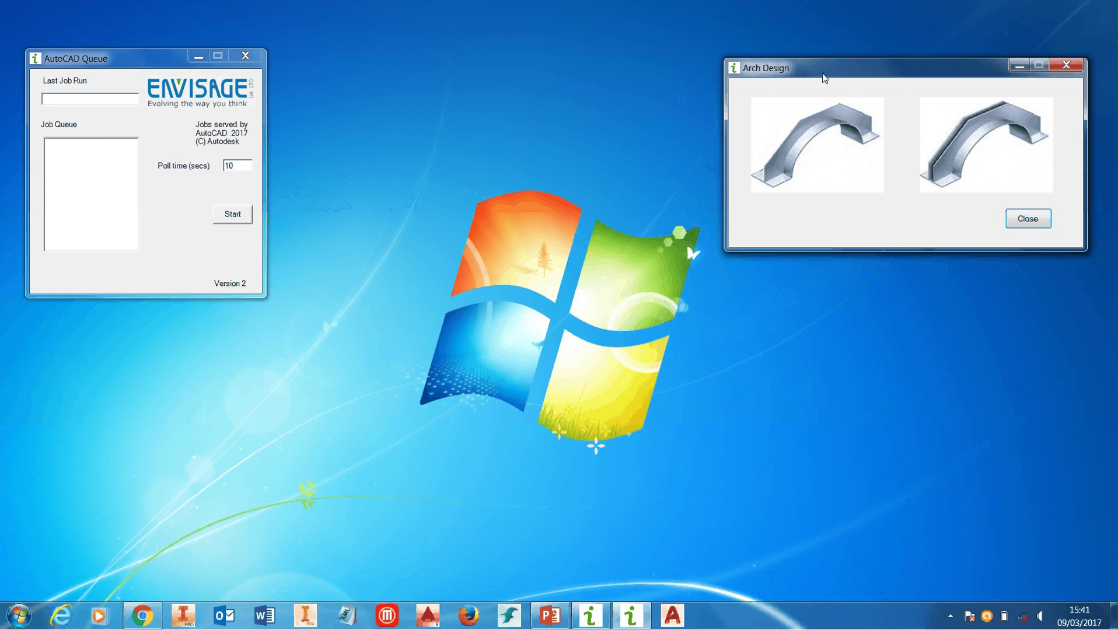
pyautogui.moveTo(823, 79); pyautogui.dragTo(822, 85)
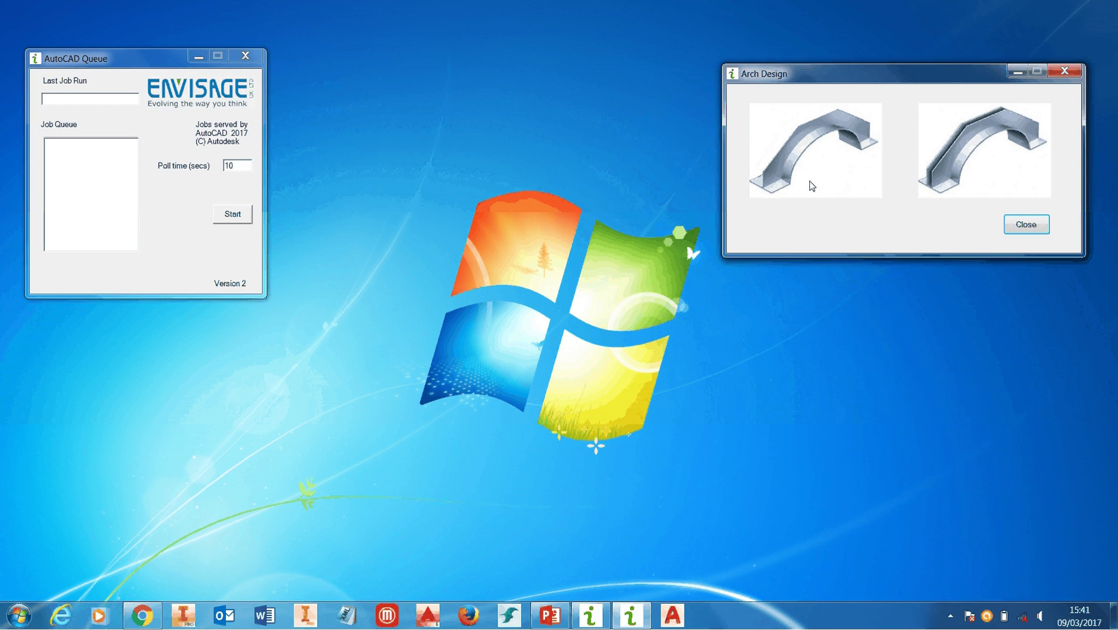
# - Select the smooth arch style and enter Dim A 1200, keep Dim B 100, and Dim C 200
pyautogui.click(831, 142)
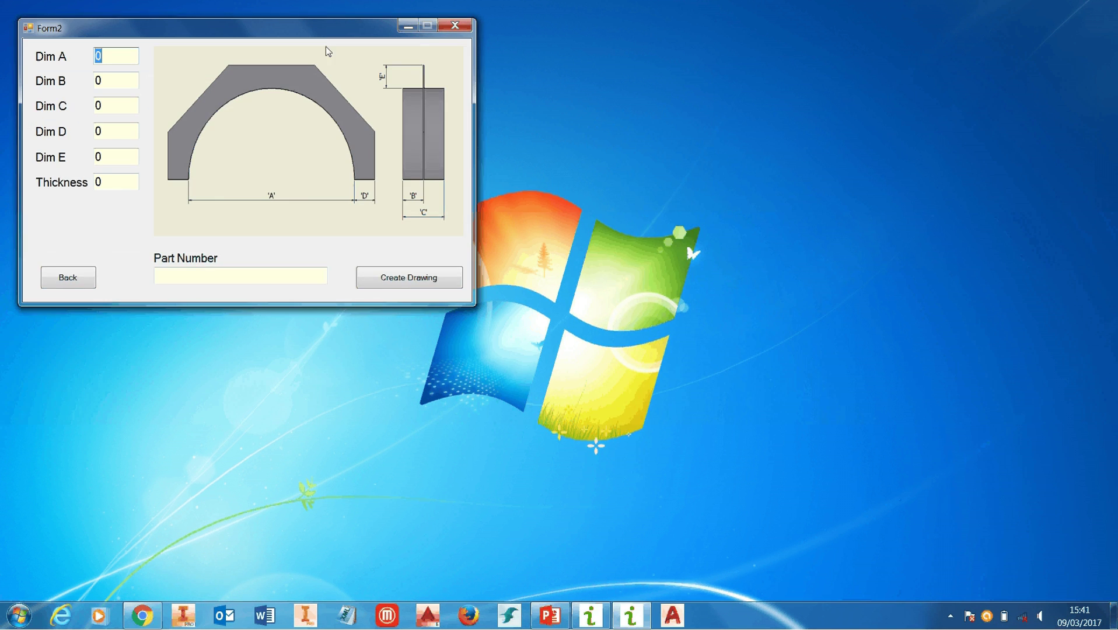
pyautogui.moveTo(311, 27); pyautogui.dragTo(774, 90)
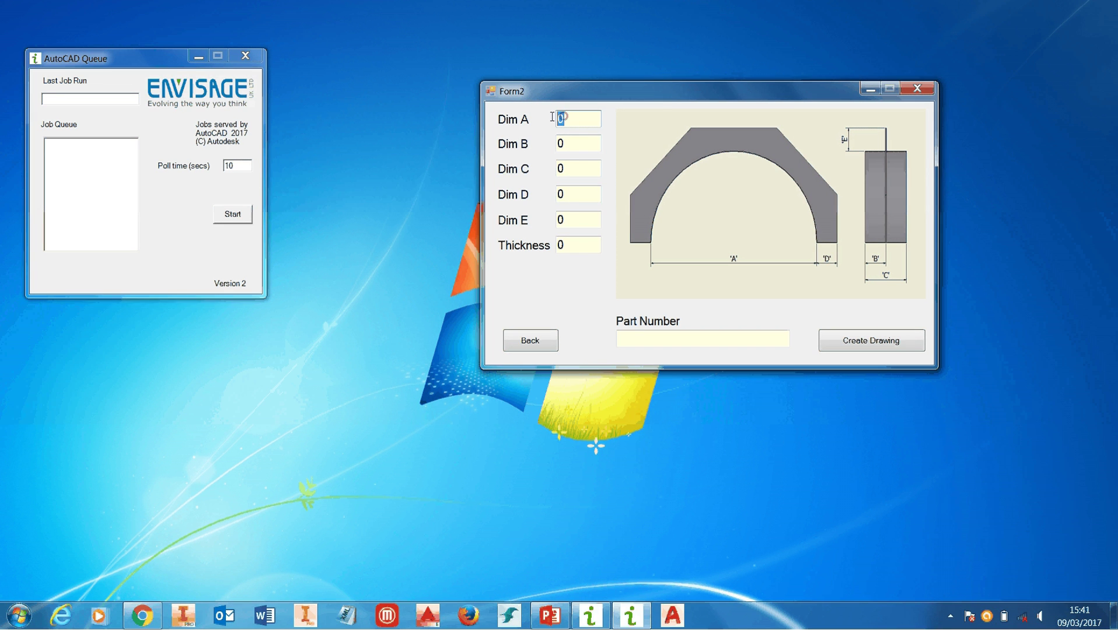
pyautogui.write('1200')
pyautogui.press('Tab')
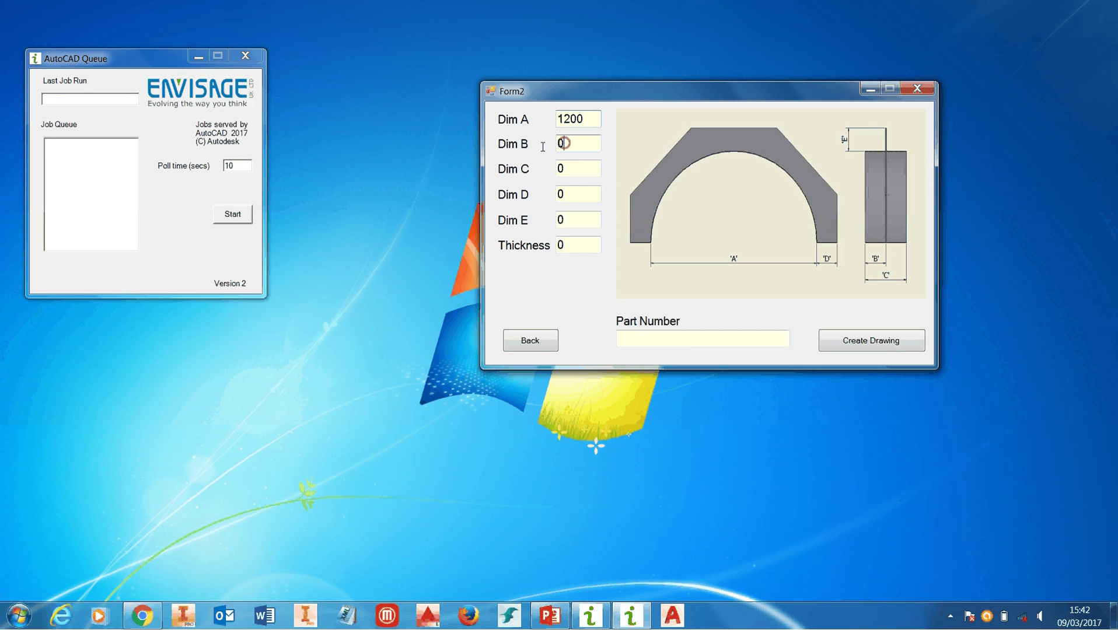
pyautogui.press('Tab')
pyautogui.write('200')
# - Enter Dim D 150, Dim E 150, thickness 3 and part number 0001
pyautogui.press('Tab')
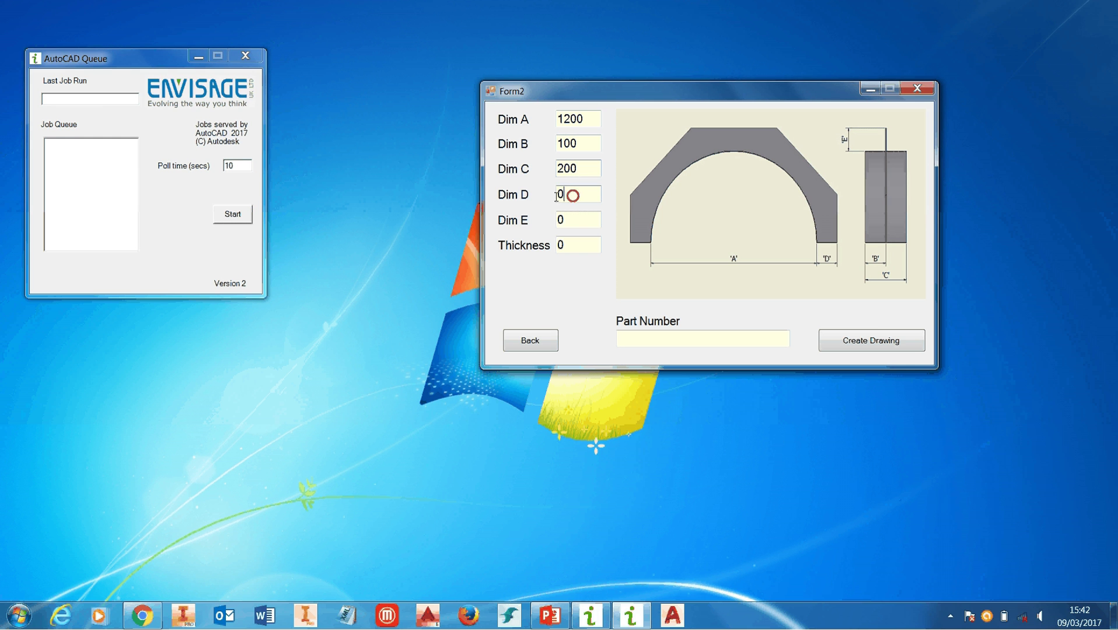
pyautogui.write('150')
pyautogui.press('Tab')
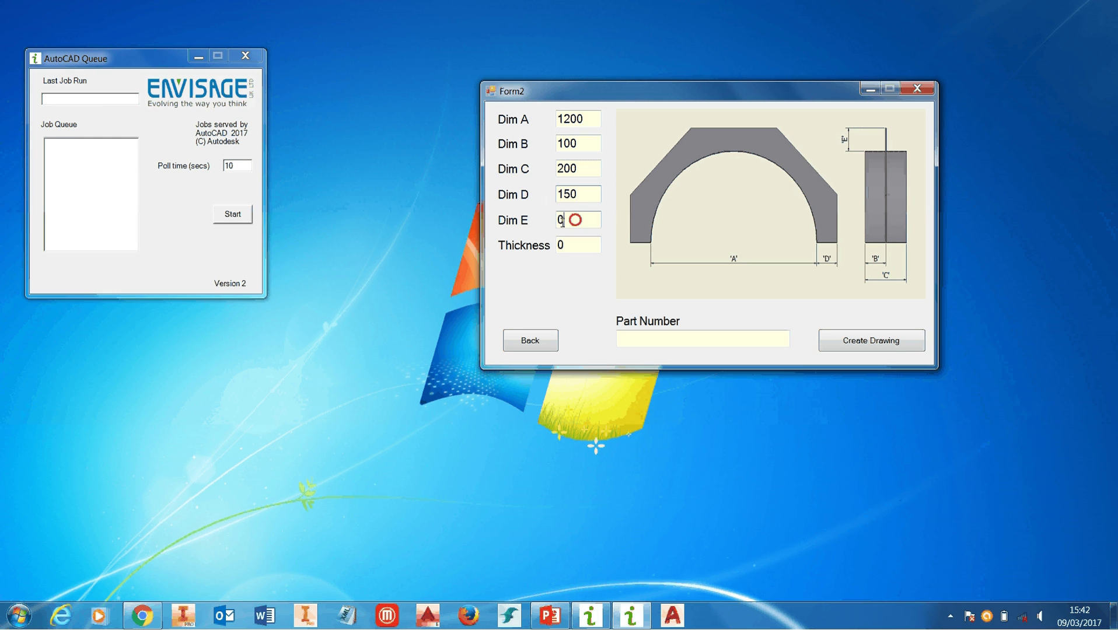
pyautogui.write('150')
pyautogui.press('Tab')
pyautogui.write('3')
pyautogui.click(651, 341)
pyautogui.write('0001')
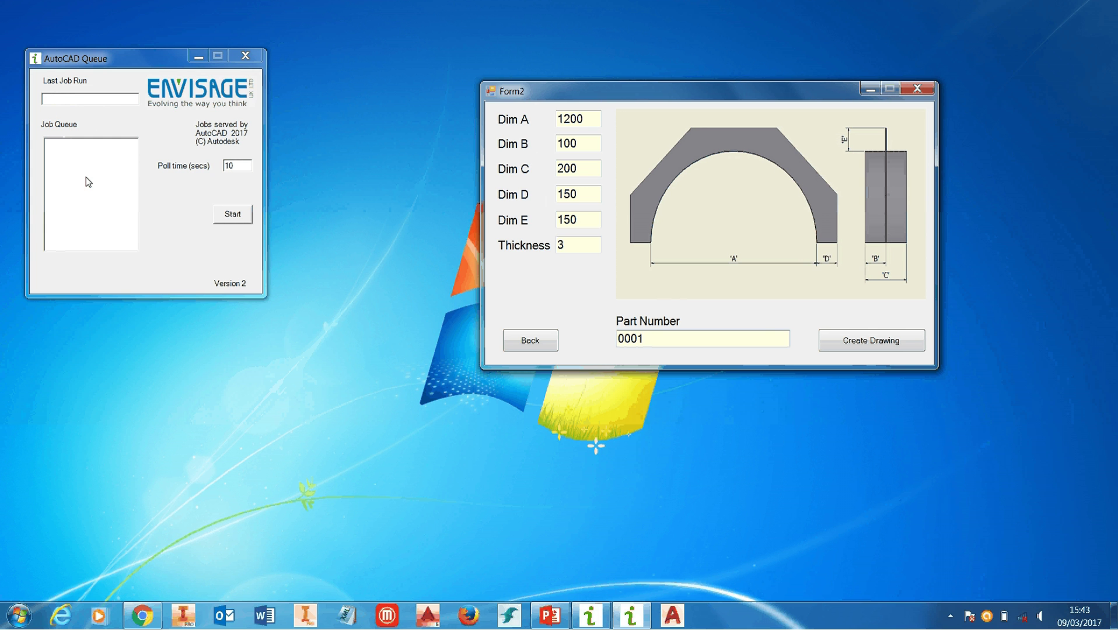
# - Start the queue and submit arch 0001 as a drawing job, acknowledging the queued message
pyautogui.click(225, 217)
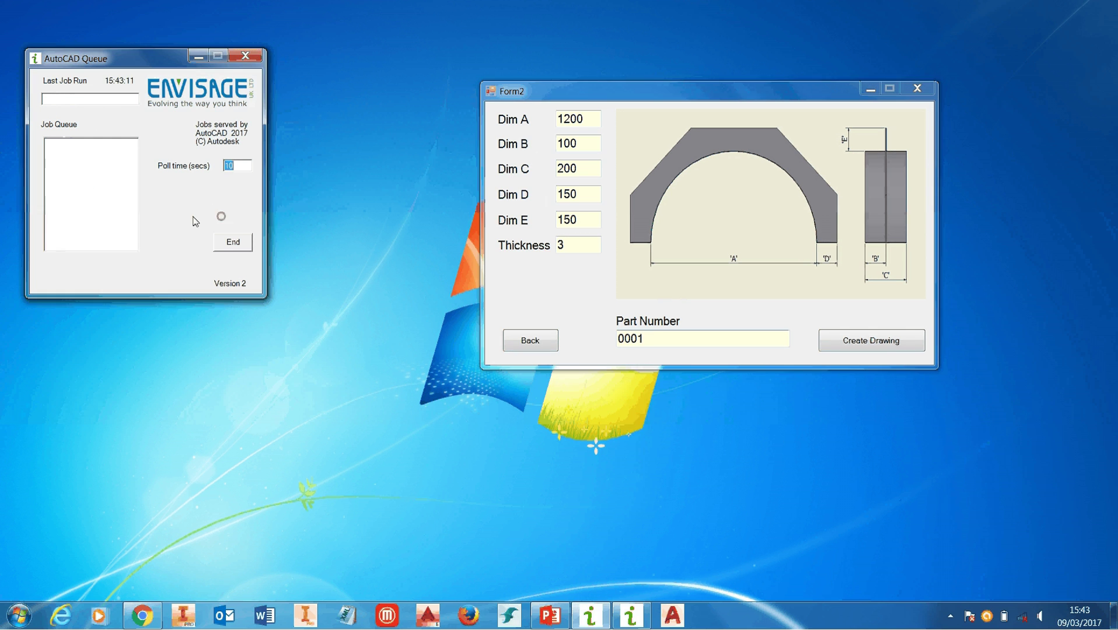
pyautogui.click(853, 344)
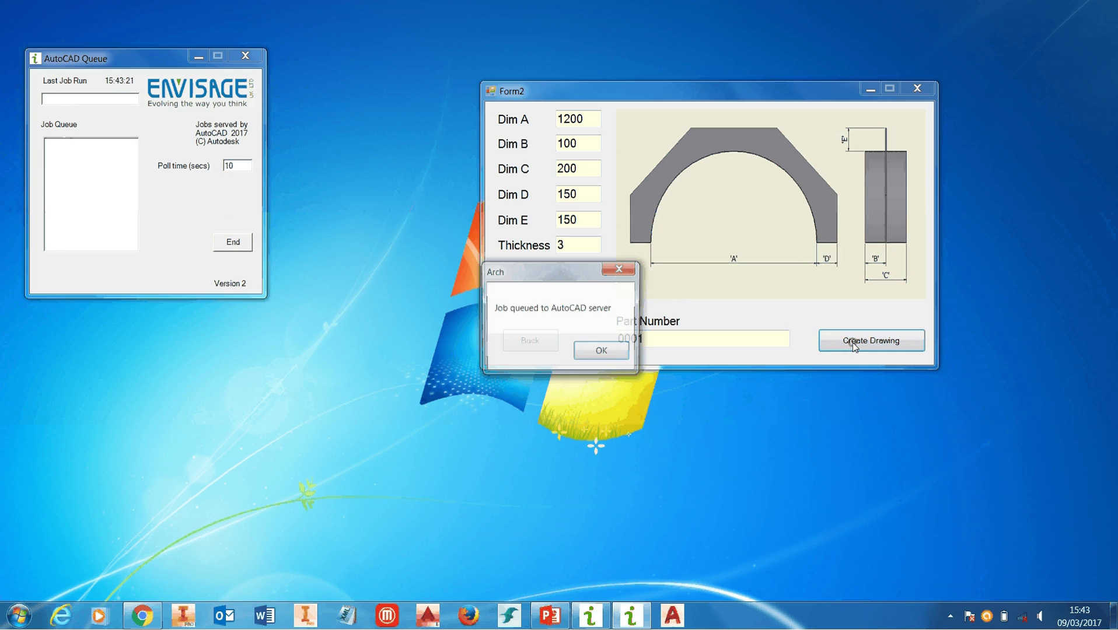
pyautogui.click(590, 352)
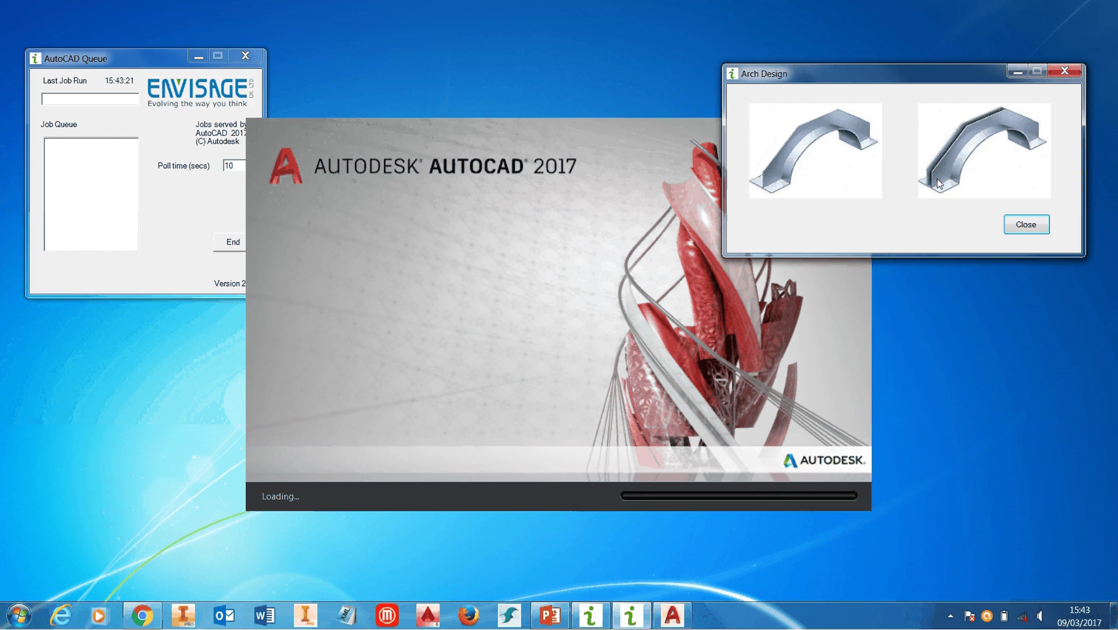
# - Close the Arch Design window while AutoCAD generates the drawing
pyautogui.click(1031, 223)
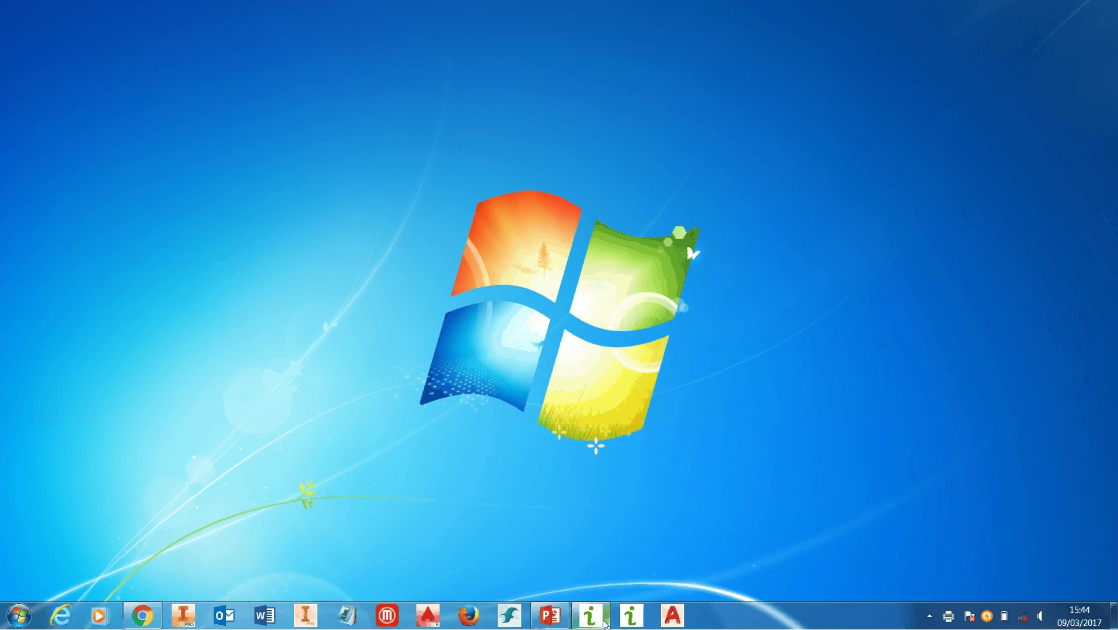
# - Open 0001.dwg from AutoCAD's Recent Documents list
pyautogui.click(585, 622)
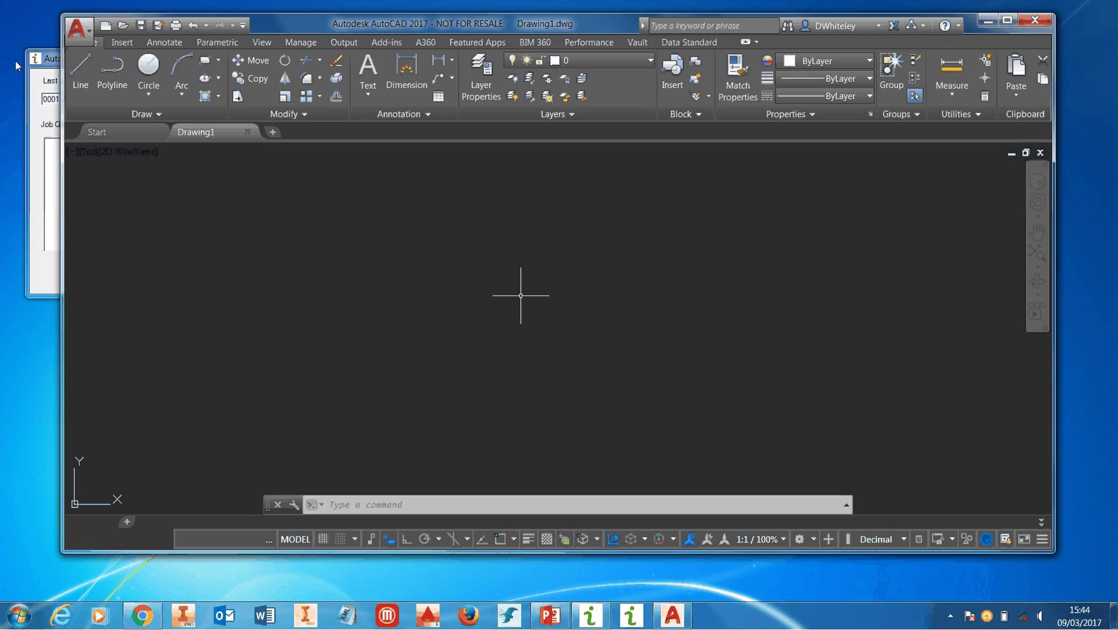
pyautogui.click(76, 27)
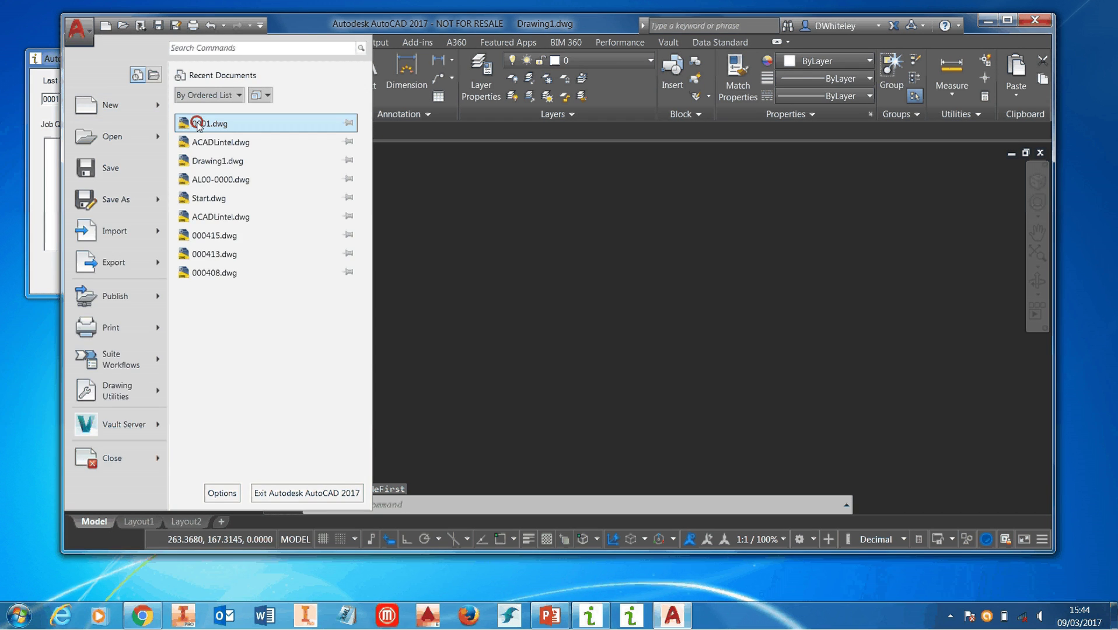
pyautogui.click(201, 123)
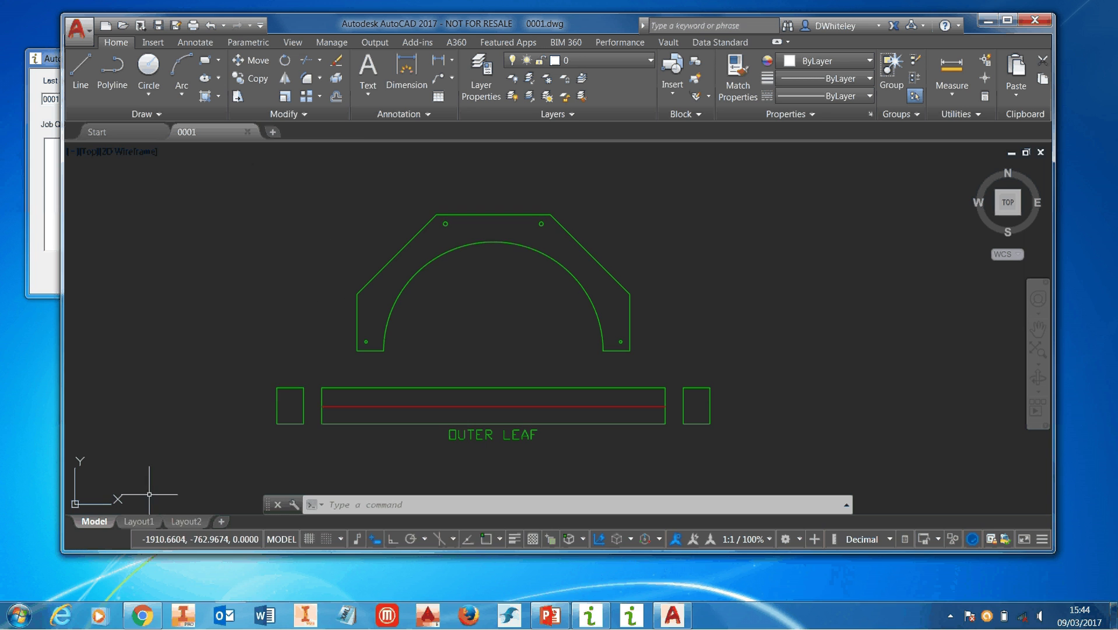
# - Switch to Layout1 and pan to the isometric arch and ARCH SIZES table
pyautogui.click(140, 521)
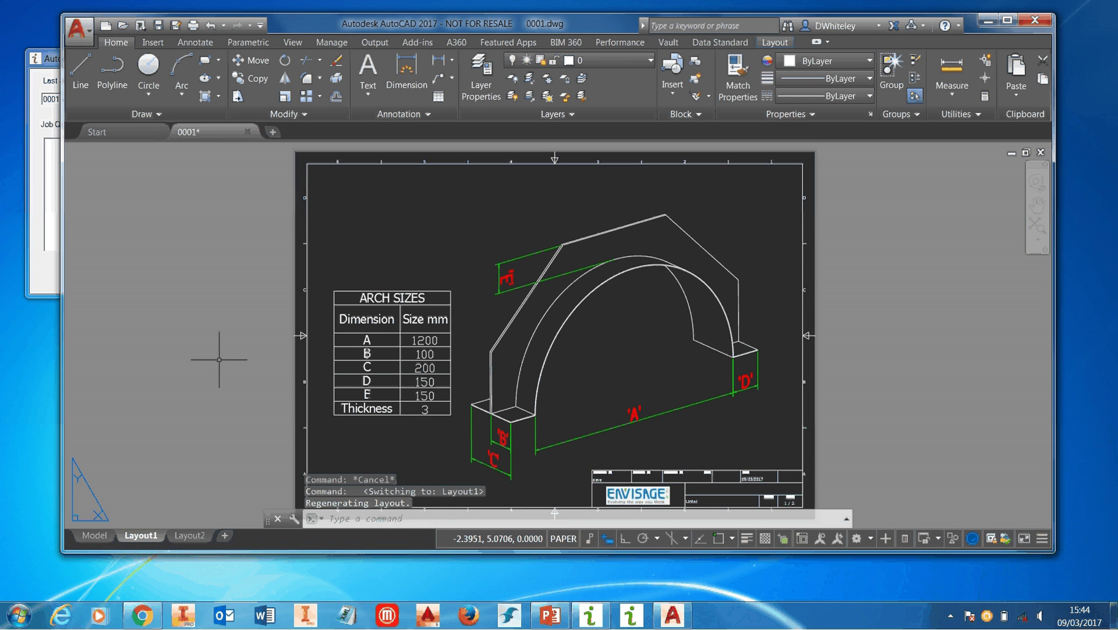
pyautogui.moveTo(220, 361); pyautogui.dragTo(216, 351, button='middle')
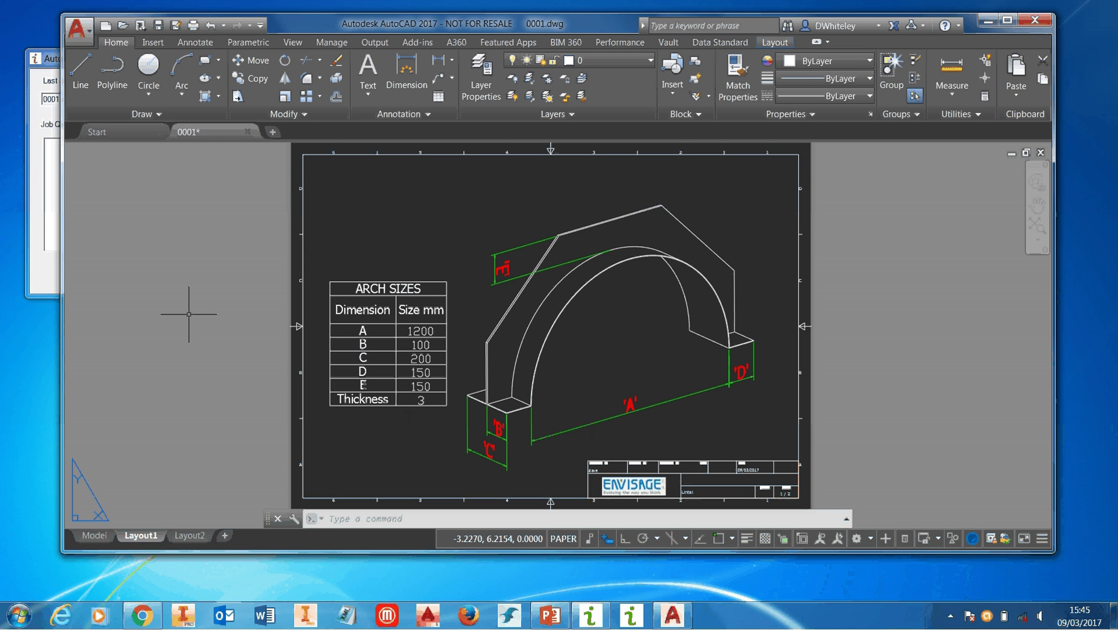
# - Bring the AutoCADServer.pptx title slide back to the front
pyautogui.click(543, 624)
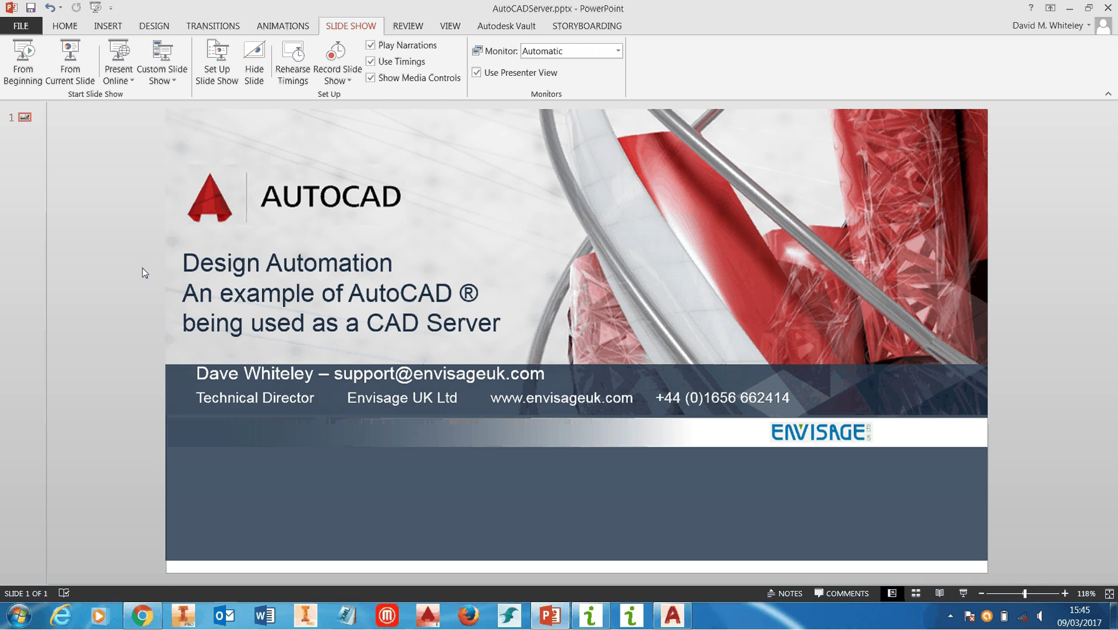